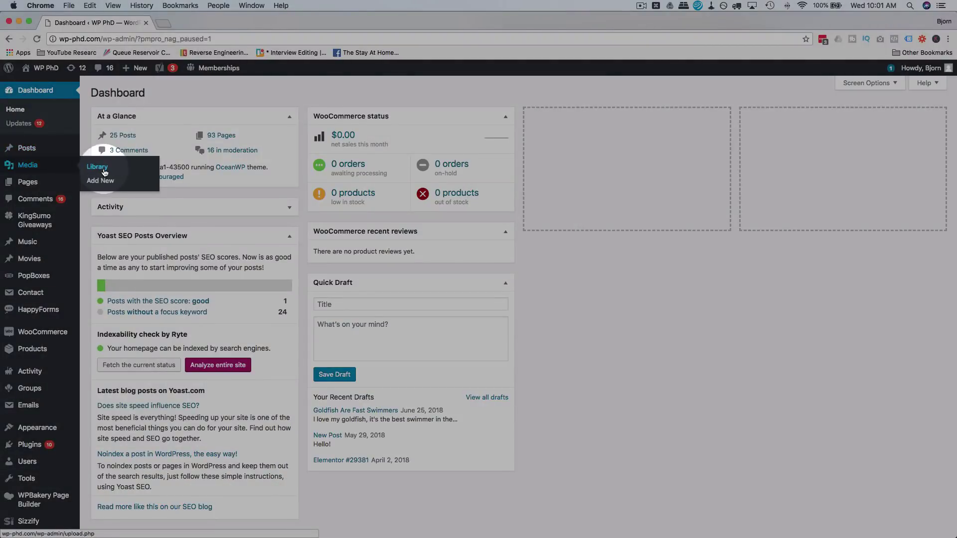
Filter the Media Library grid to show only my uploads, leaving the date filter on All dates.
click(102, 172)
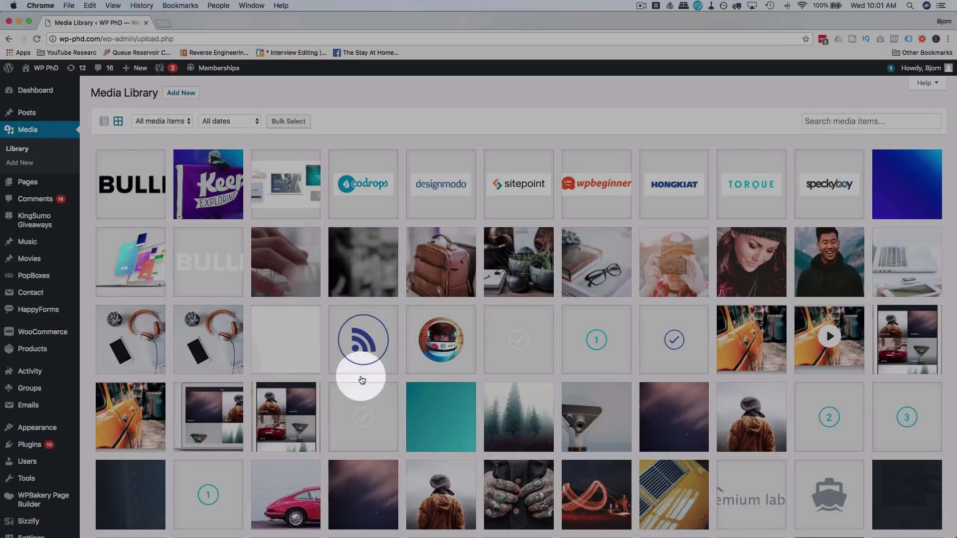
click(178, 122)
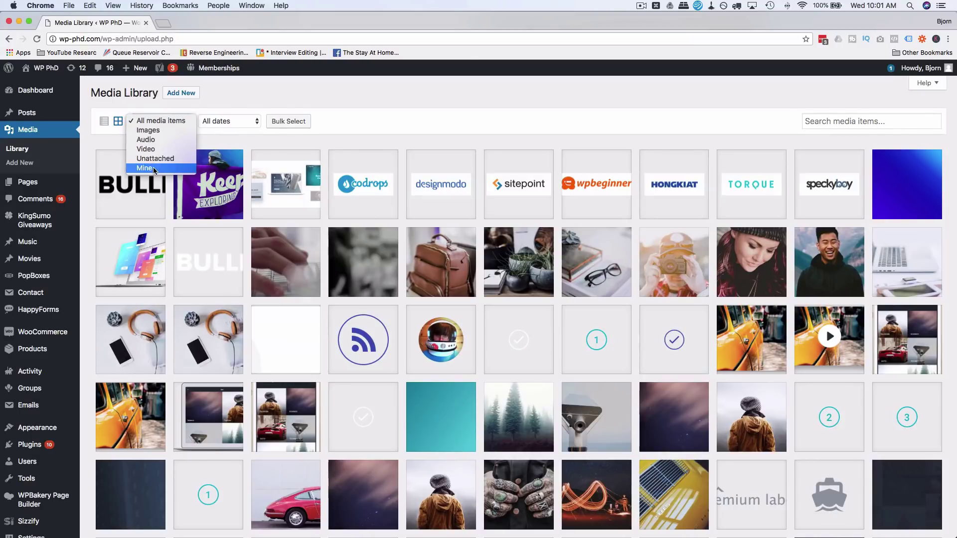
click(154, 166)
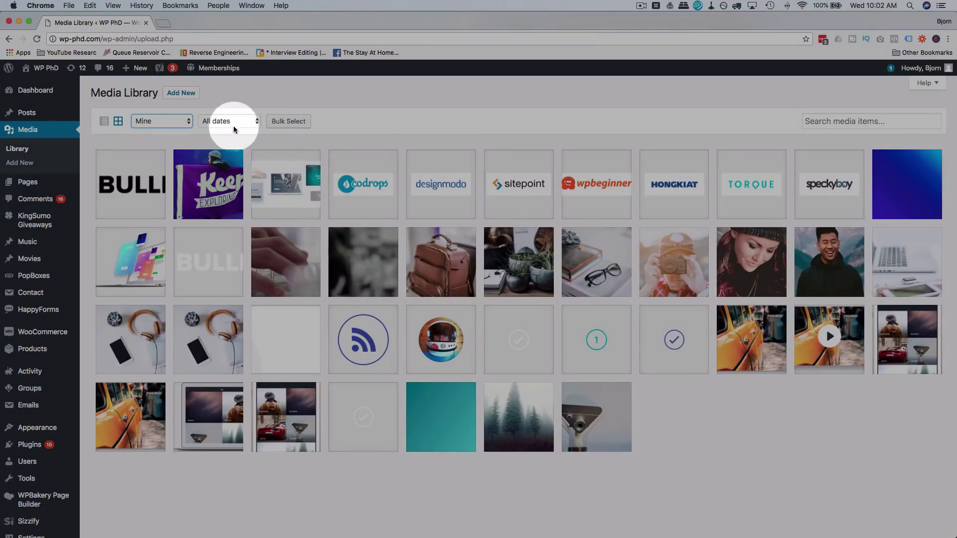
click(230, 122)
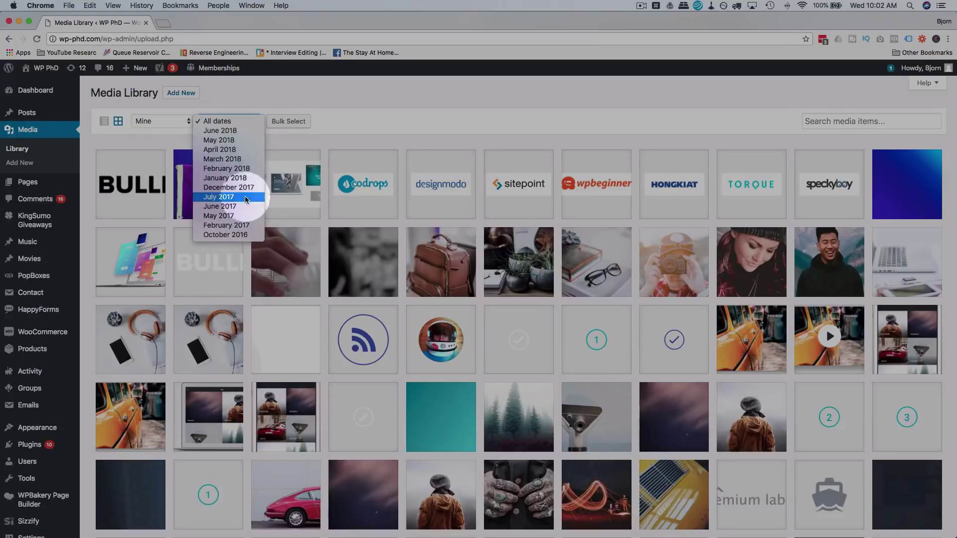
click(145, 143)
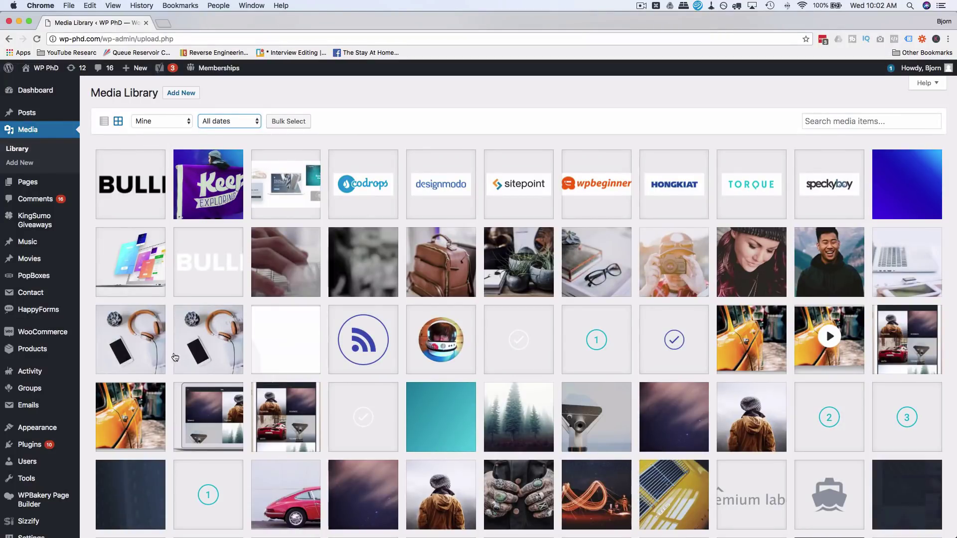
Search Add New Plugins for 'media library folders'.
scroll(50, 356, down, 3)
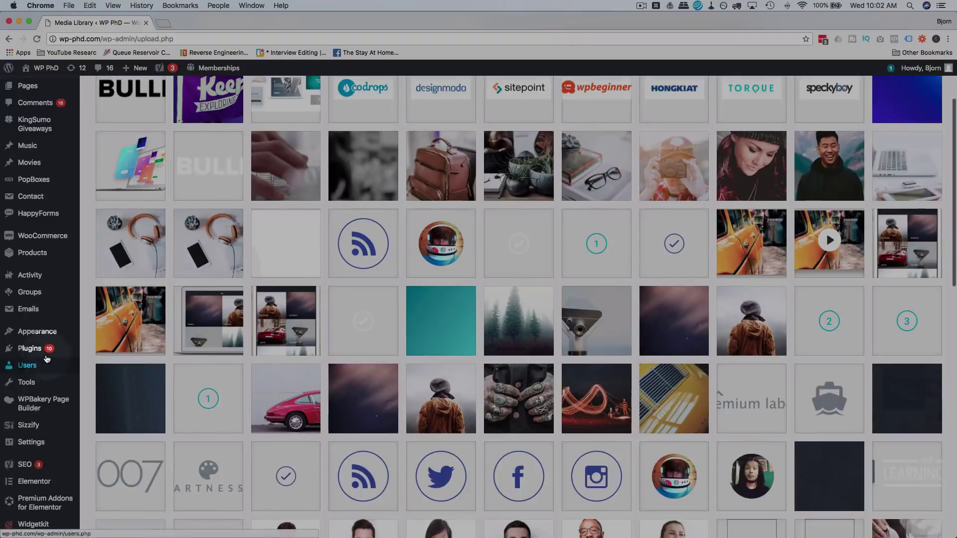
mouse_move(44, 354)
click(93, 366)
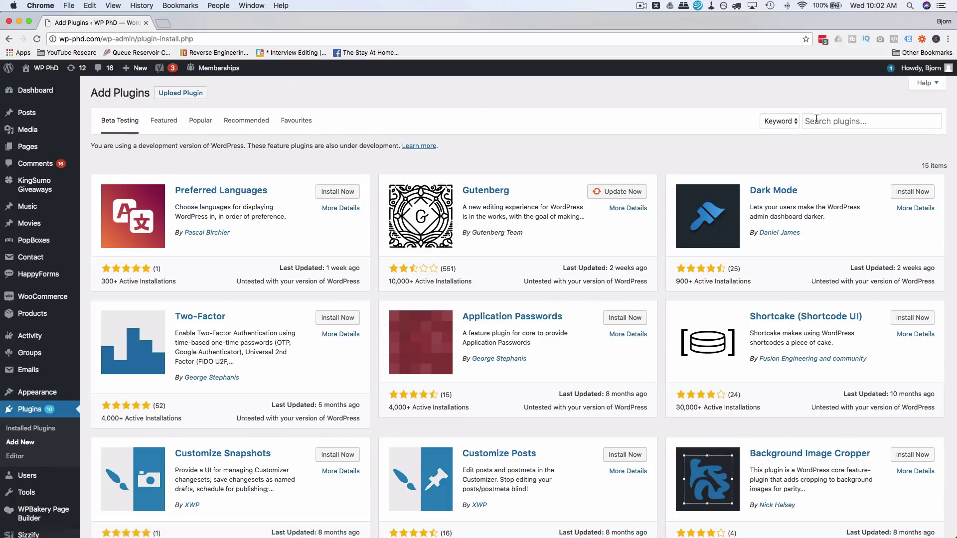
click(818, 120)
text(media library folders)
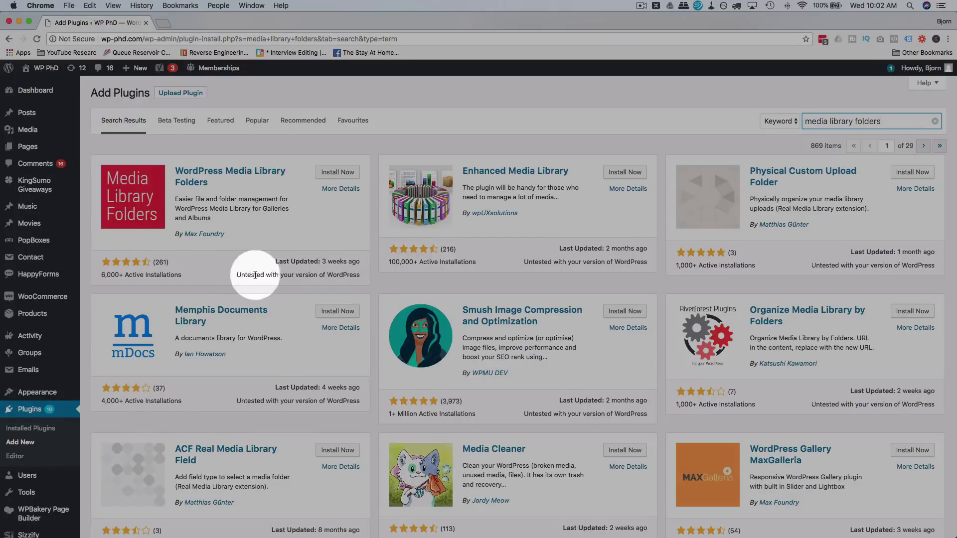
Install WordPress Media Library Folders from the search results.
drag(237, 274, 355, 273)
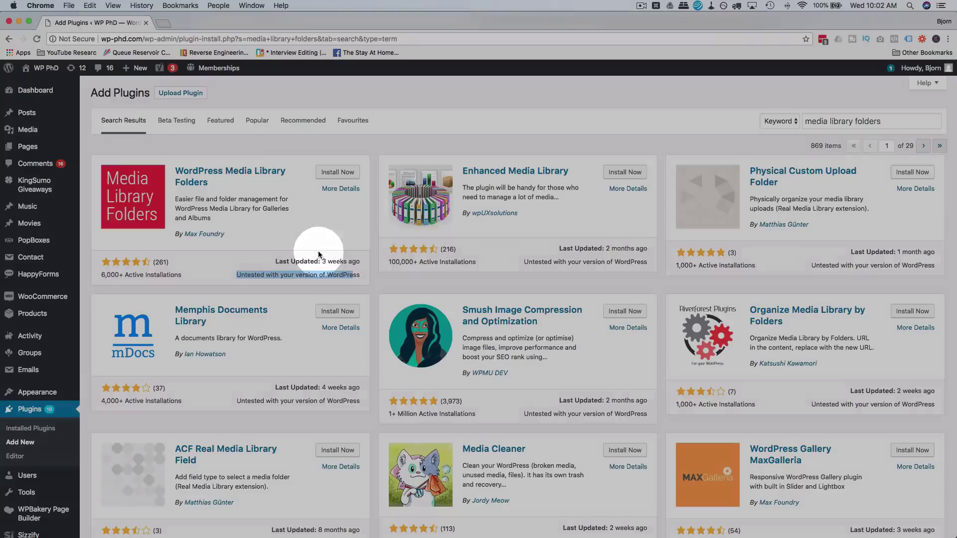
click(317, 250)
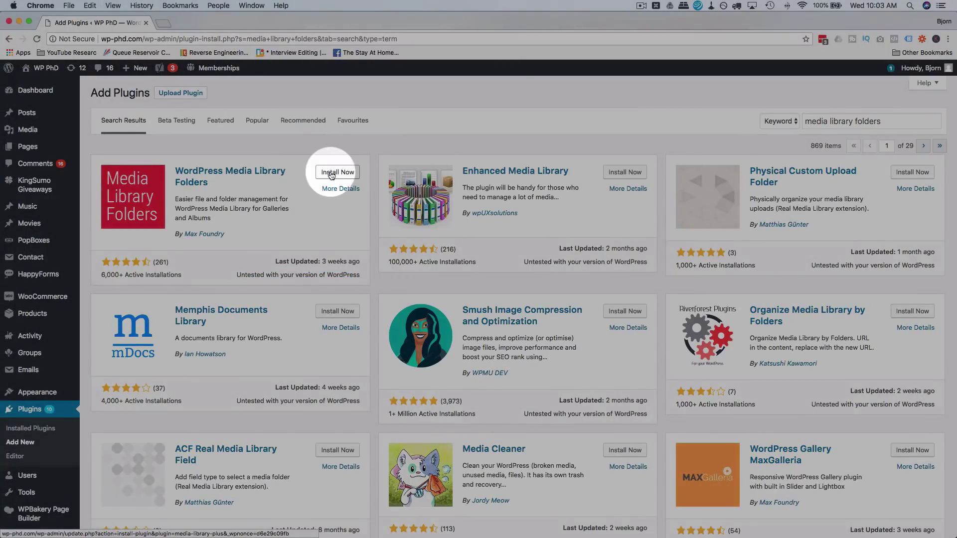
click(331, 174)
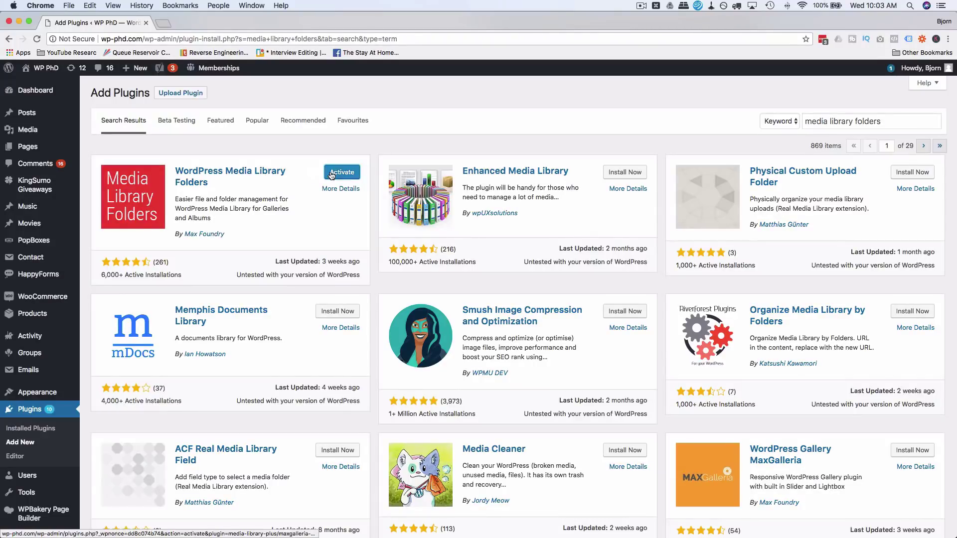
Activate the Media Library Folders plugin and go to its folder management page.
click(331, 172)
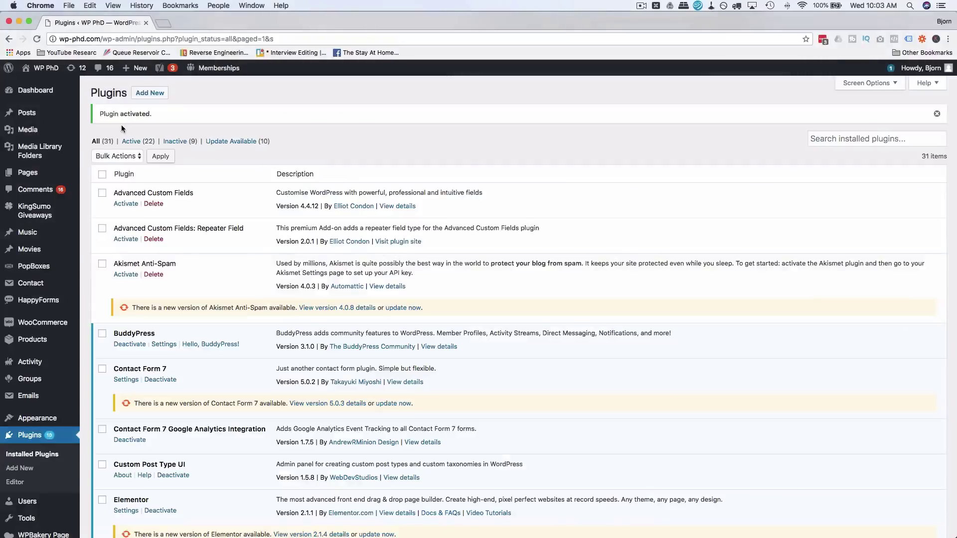
mouse_move(48, 162)
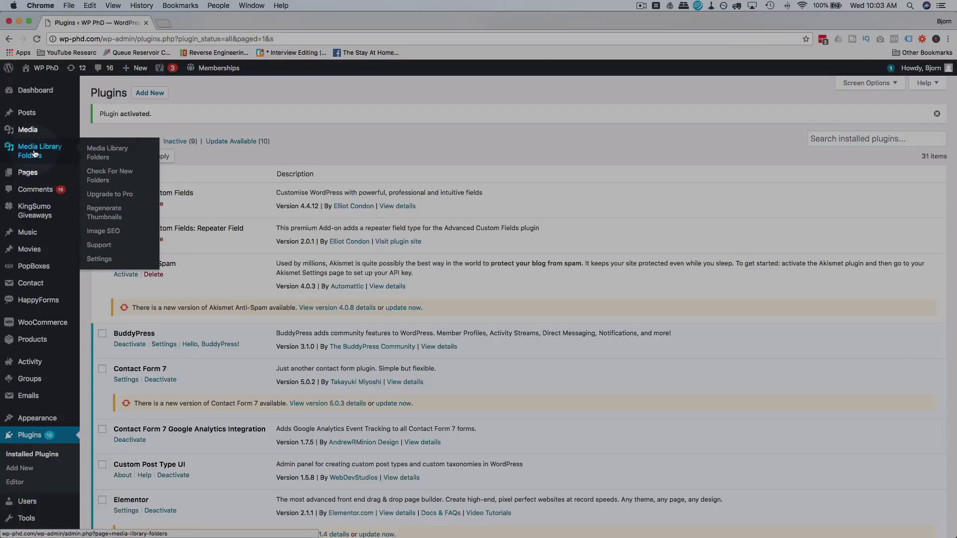
click(92, 153)
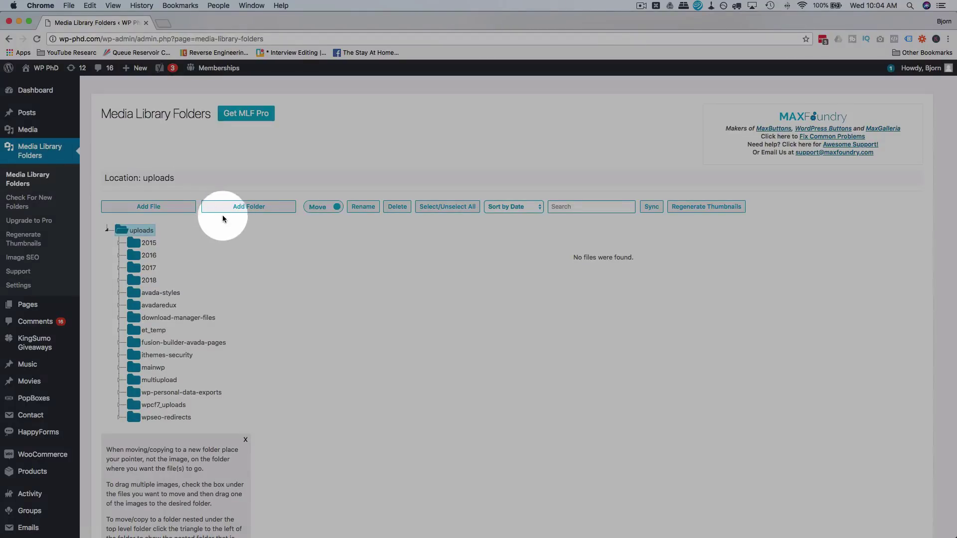
Create a 'Logos' folder under uploads, then expand the 2018 folder.
click(231, 211)
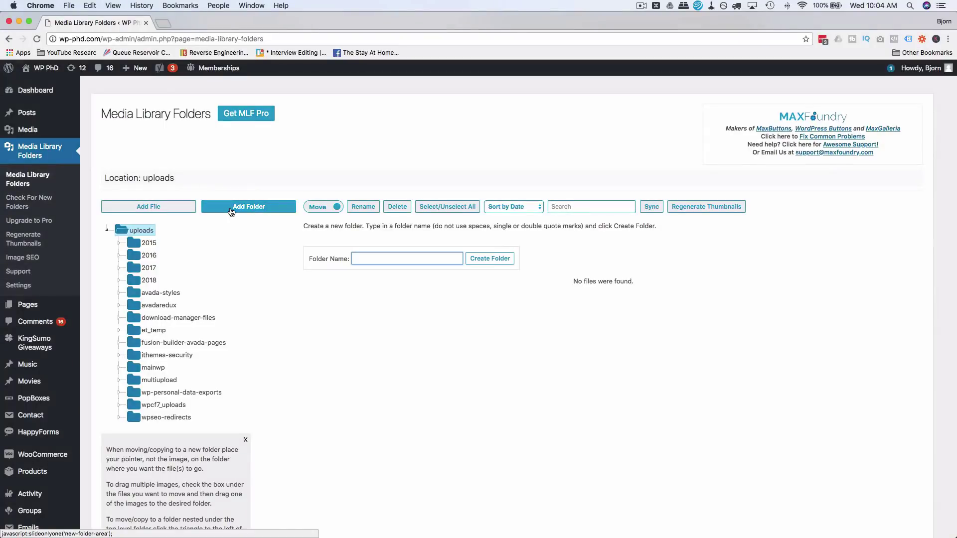
text(Logos)
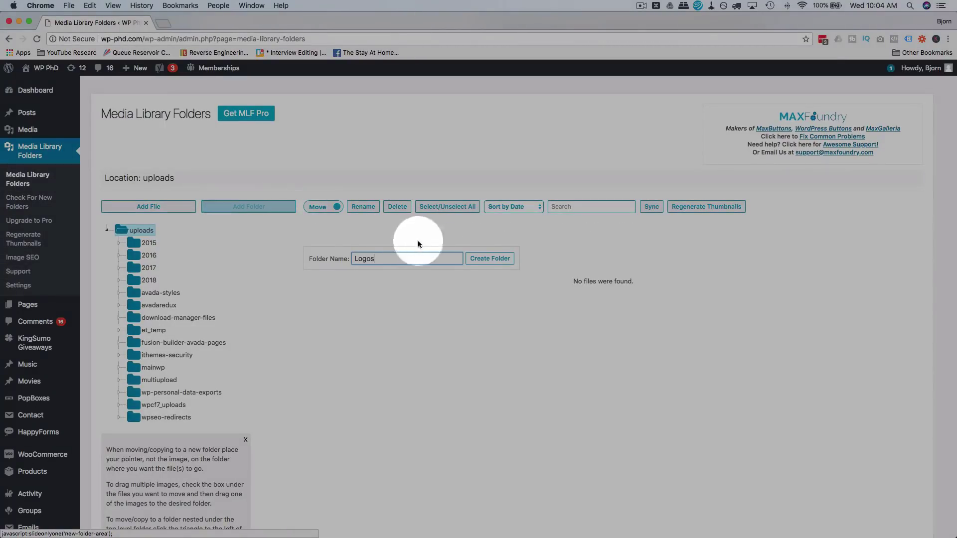
click(490, 258)
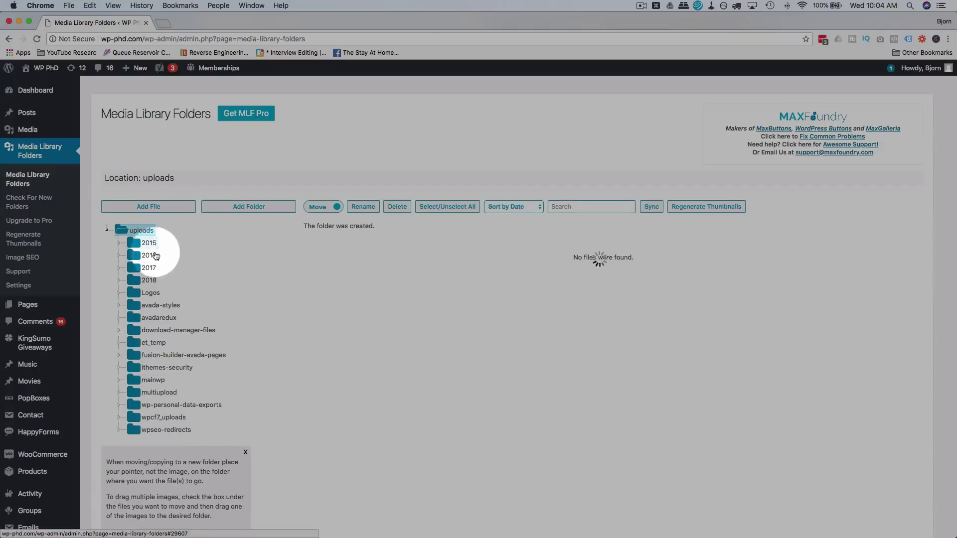
click(152, 294)
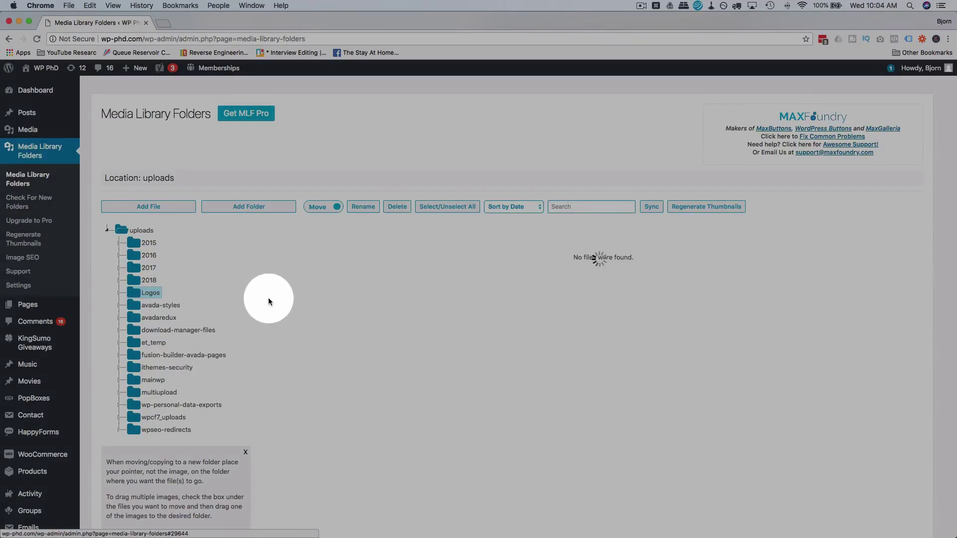
click(149, 280)
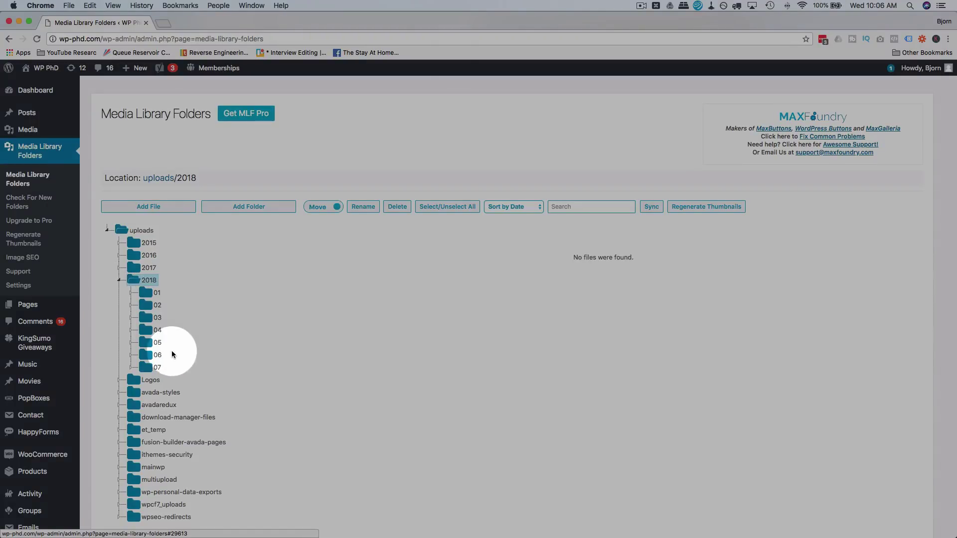
Move logo-white-1.png from 2018/04 into the Logos folder.
click(148, 332)
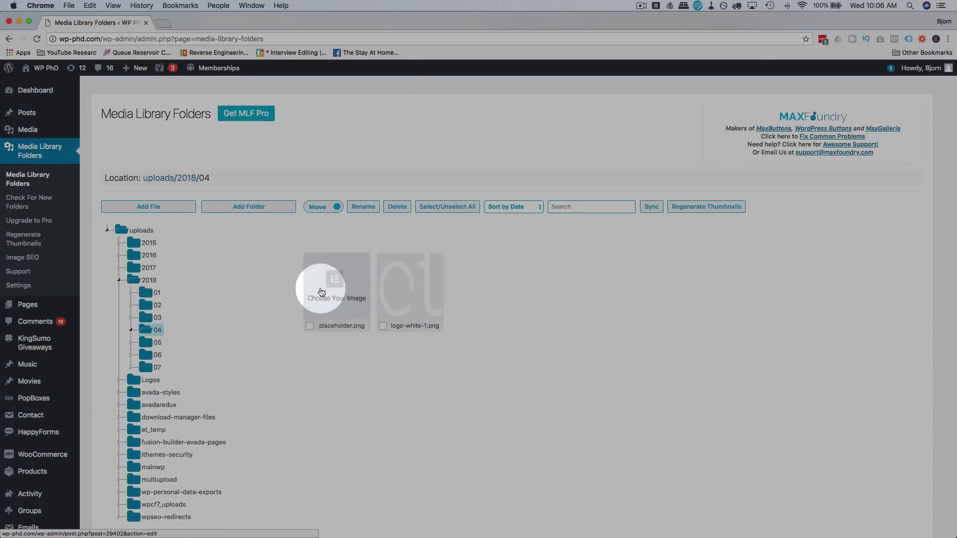
click(330, 294)
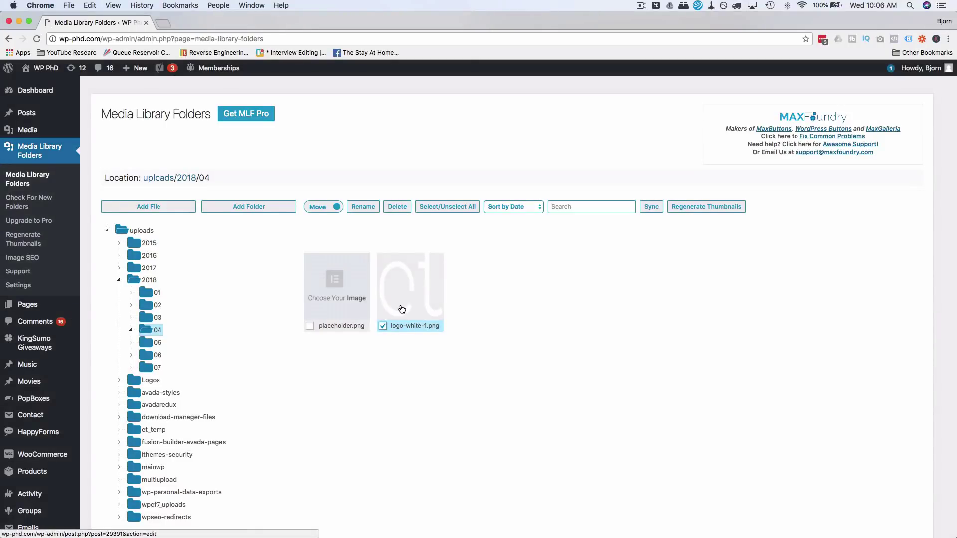
drag(402, 310, 149, 383)
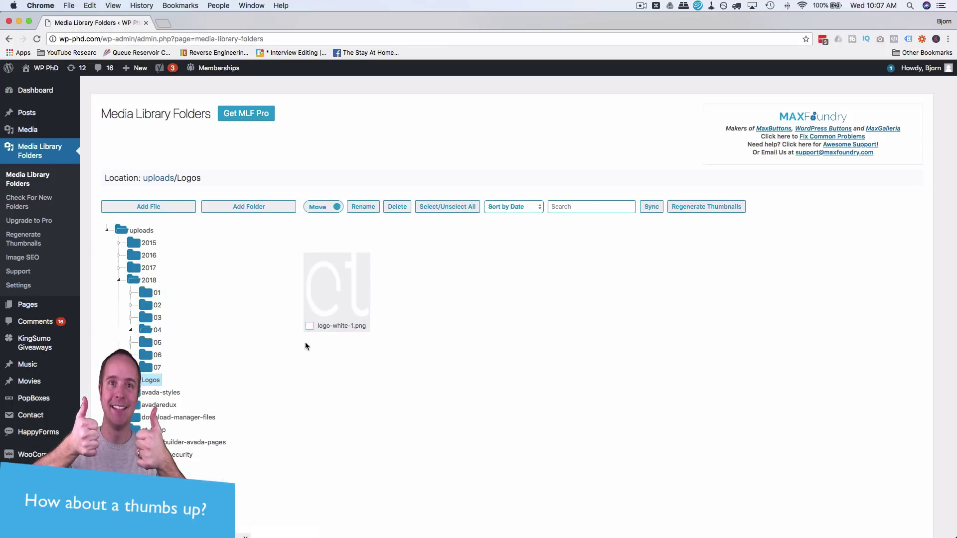
In 2018/03, select jinshalogo.png, logo_topnav.png, logo.svg and logo-bold.svg and drag them onto Logos.
drag(334, 294, 155, 317)
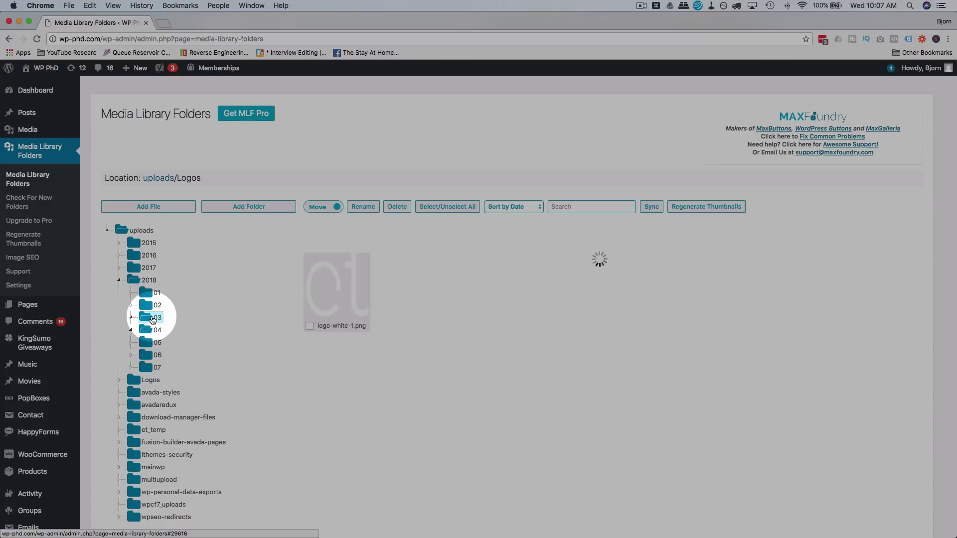
click(153, 319)
scroll(449, 299, down, 3)
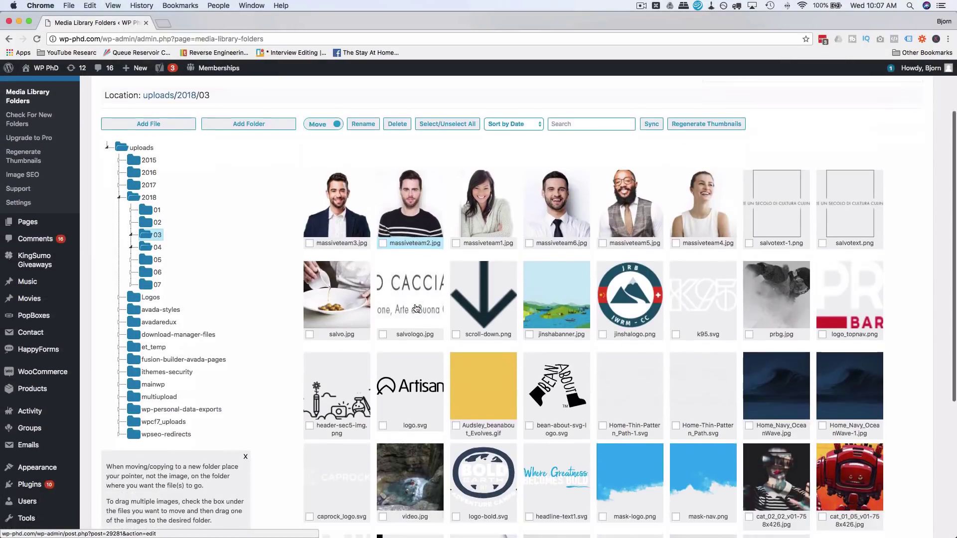
click(621, 299)
click(603, 302)
click(822, 302)
scroll(790, 294, down, 3)
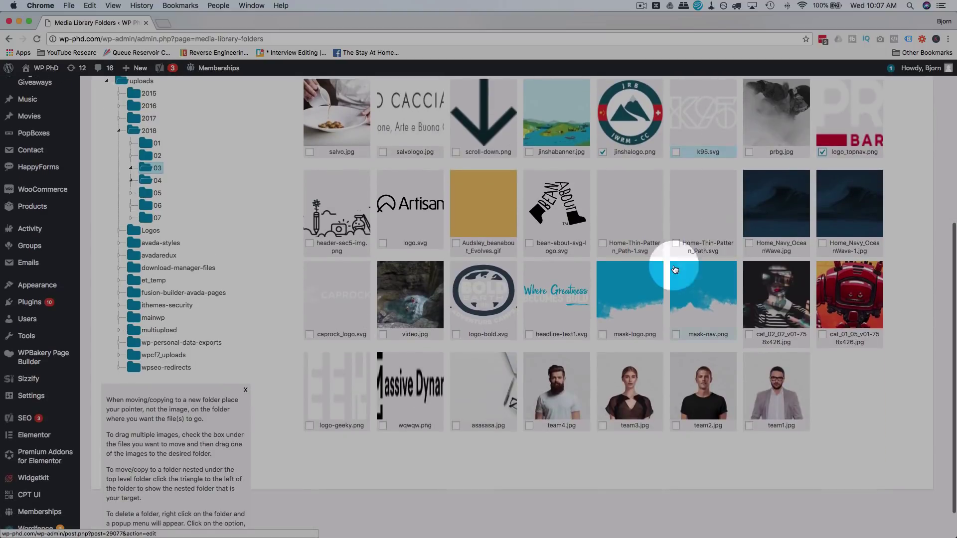
click(382, 243)
scroll(491, 279, down, 1)
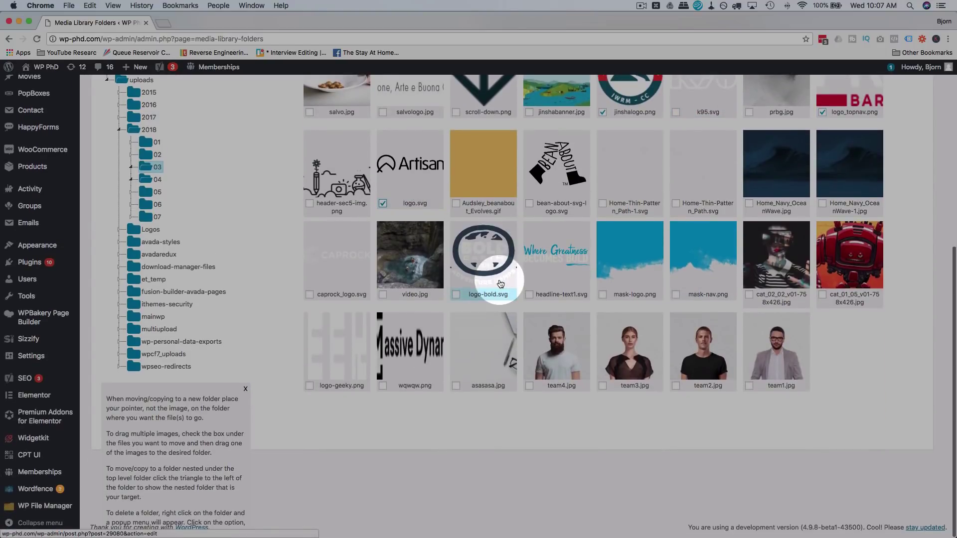
click(456, 296)
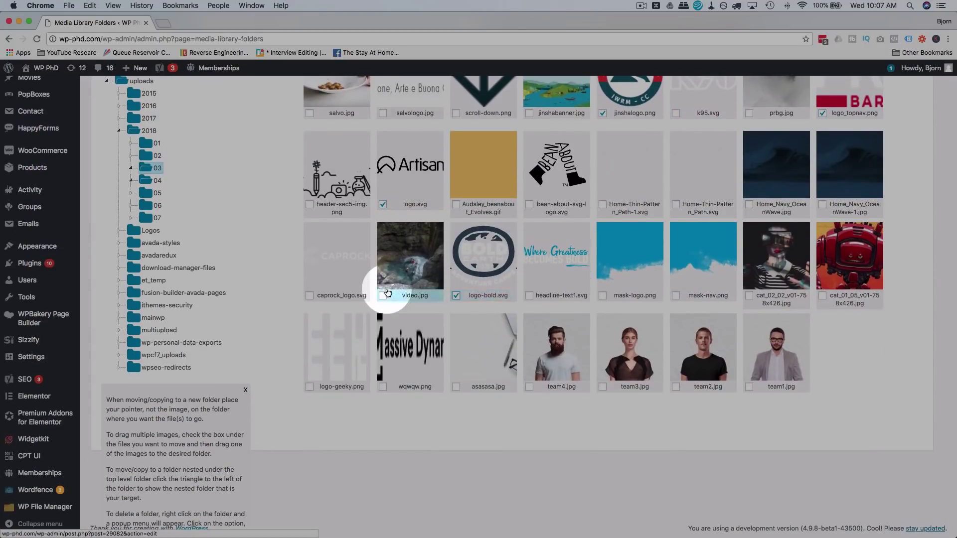
scroll(391, 292, up, 1)
drag(479, 275, 147, 218)
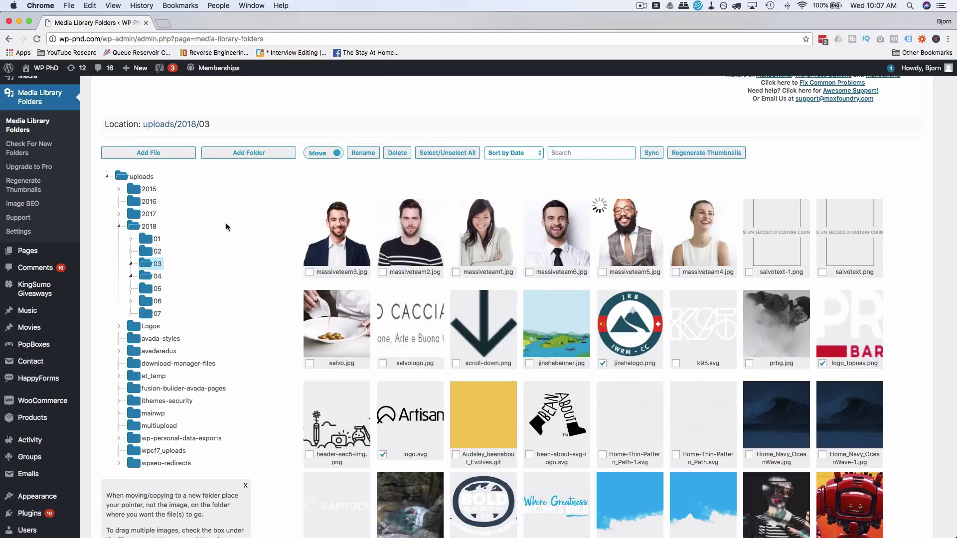
Check the Logos folder contents, then reopen the 2018/03 folder.
click(146, 327)
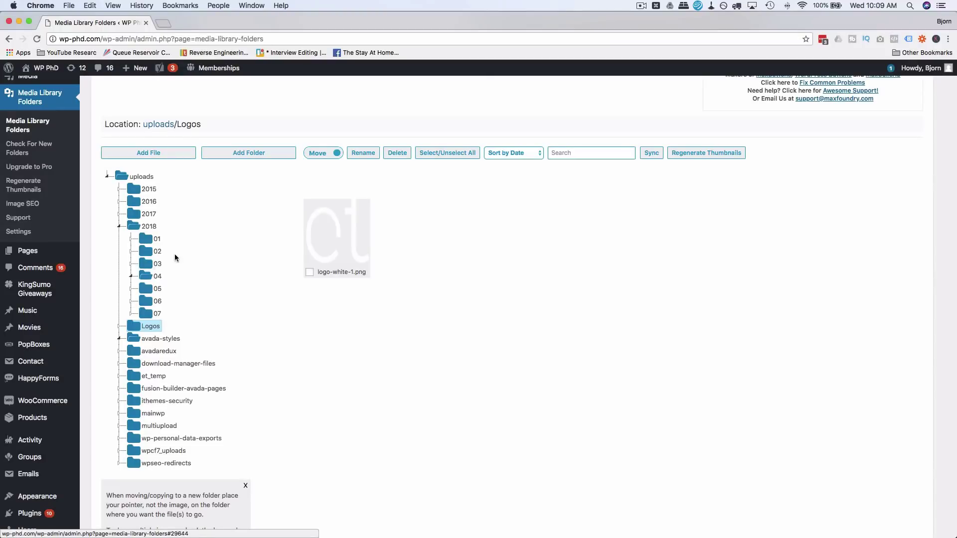
click(151, 266)
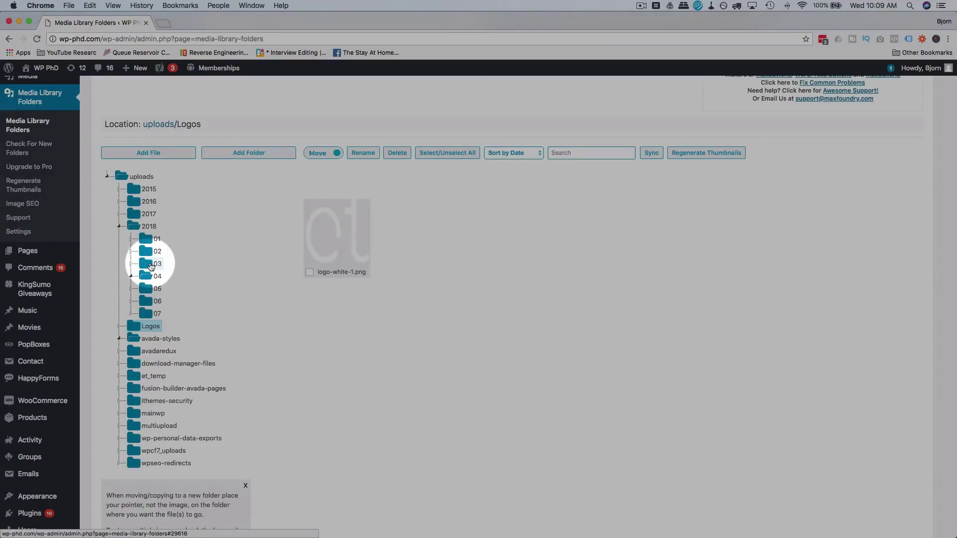
click(366, 317)
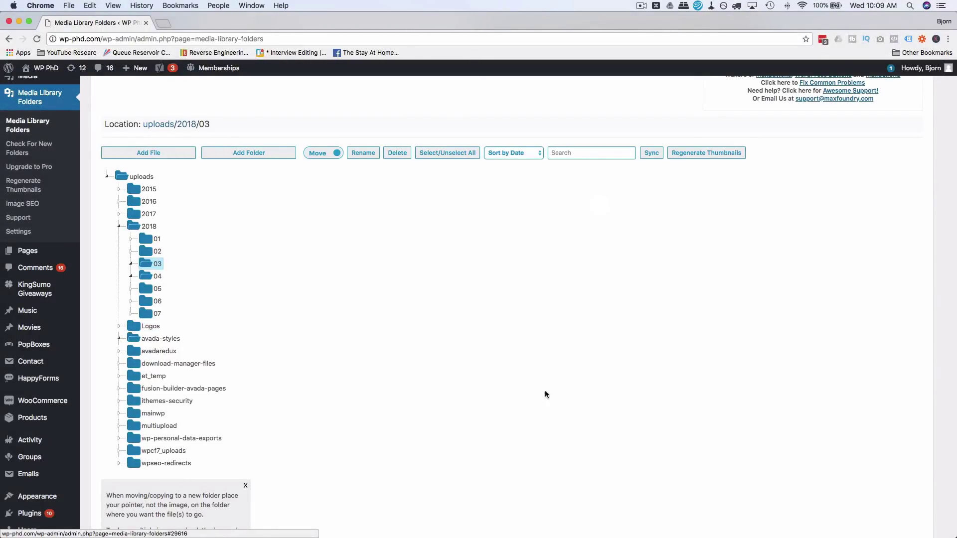
Move bean-about-svg-logo.svg, logo.svg and header-sec5-img.png into Logos, which now holds six logos.
scroll(491, 300, down, 5)
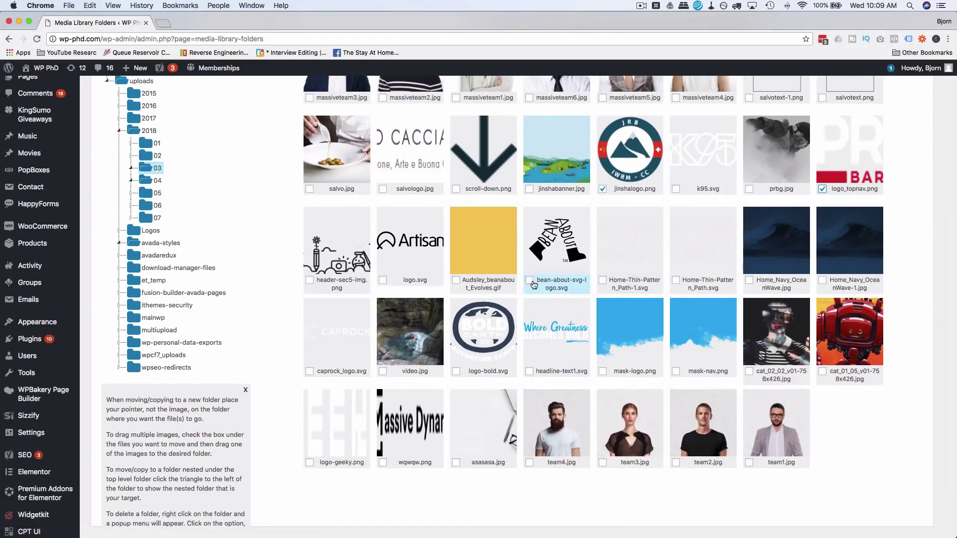
click(415, 280)
drag(415, 282, 306, 284)
click(307, 282)
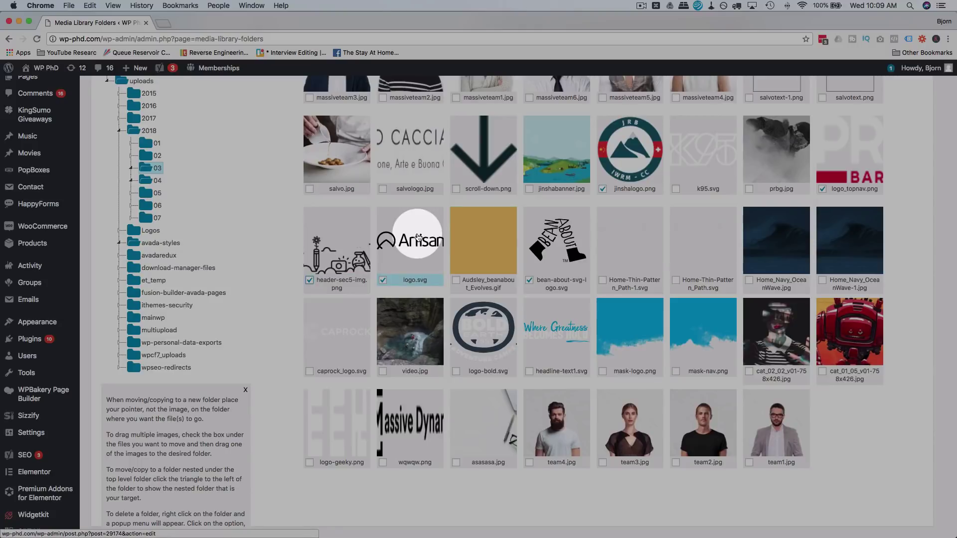
drag(419, 227, 149, 235)
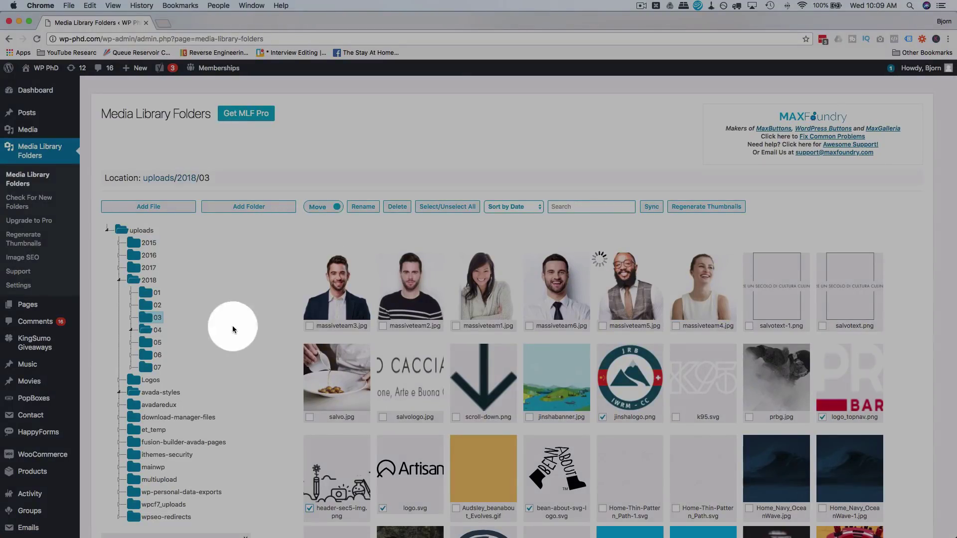
click(148, 382)
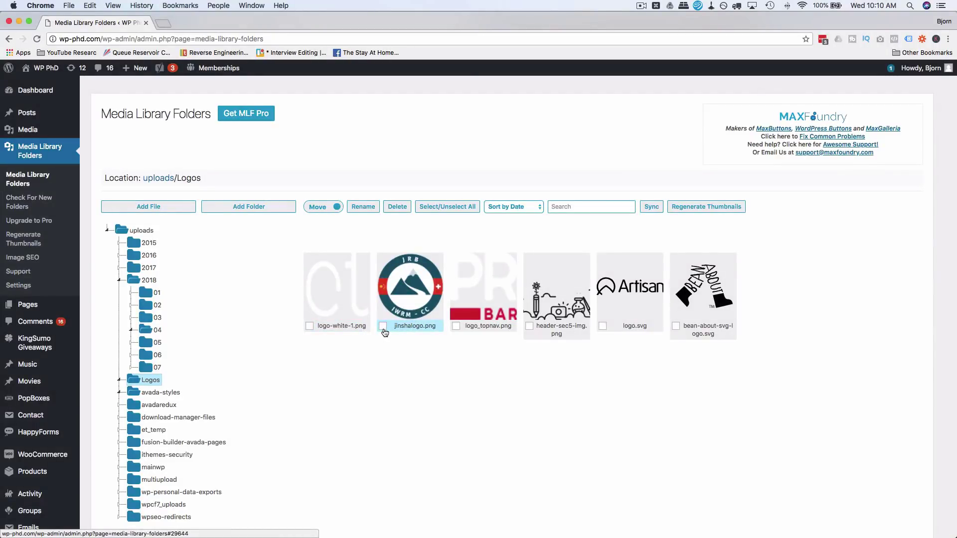
Open jinshalogo.png's Edit Media page and select its File URL text.
click(383, 327)
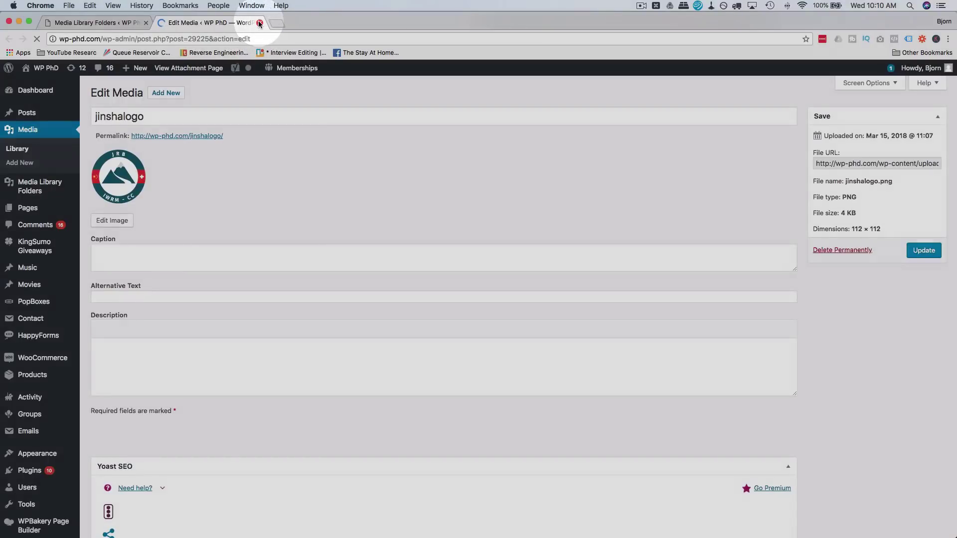
drag(854, 163, 932, 162)
click(913, 163)
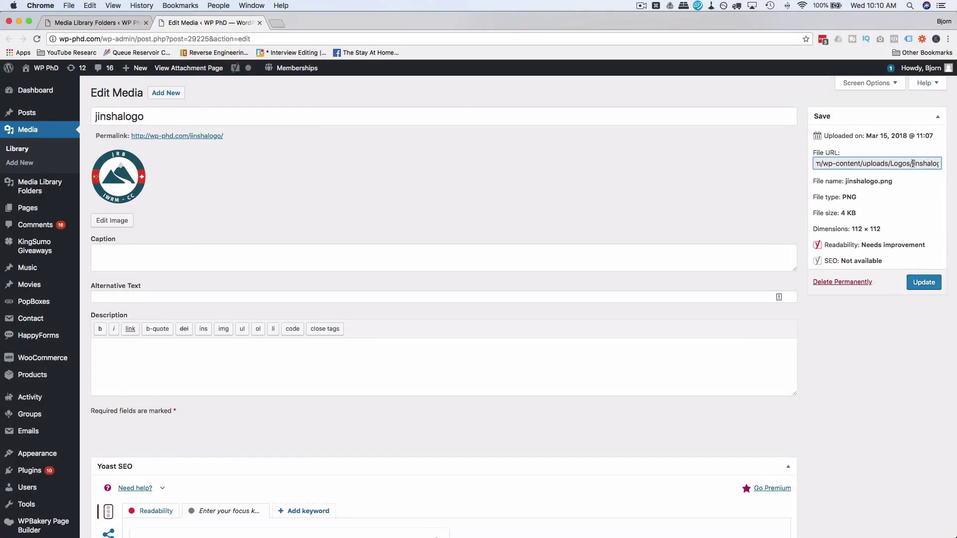
triple_click(841, 163)
click(837, 162)
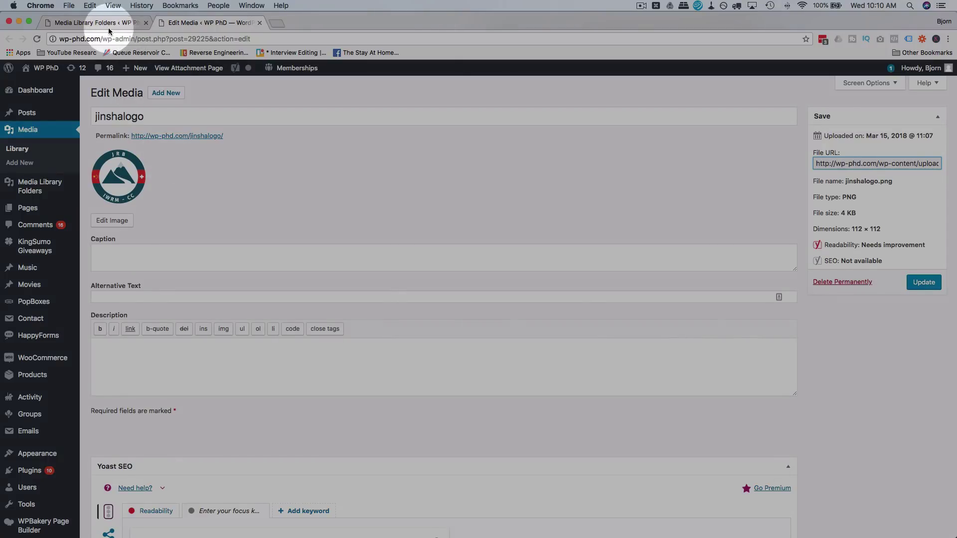
Highlight the uploads/Logos part of jinshalogo.png's File URL to confirm its new location.
click(97, 23)
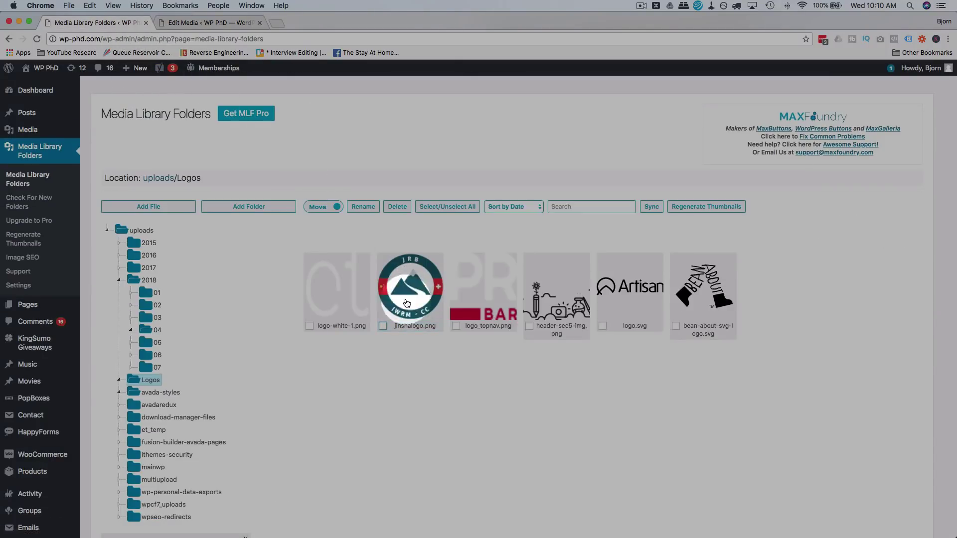
click(210, 23)
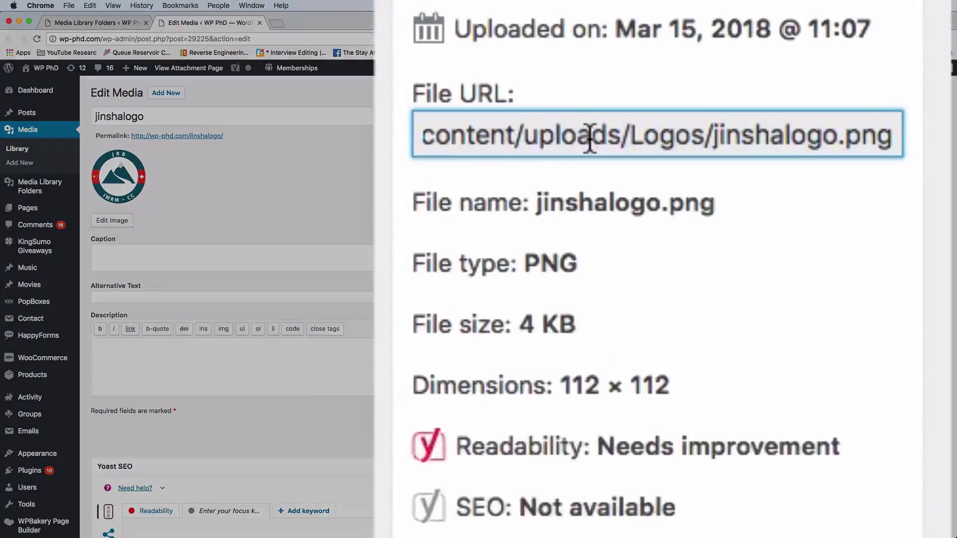
double_click(860, 163)
double_click(876, 163)
drag(601, 128, 686, 128)
click(686, 129)
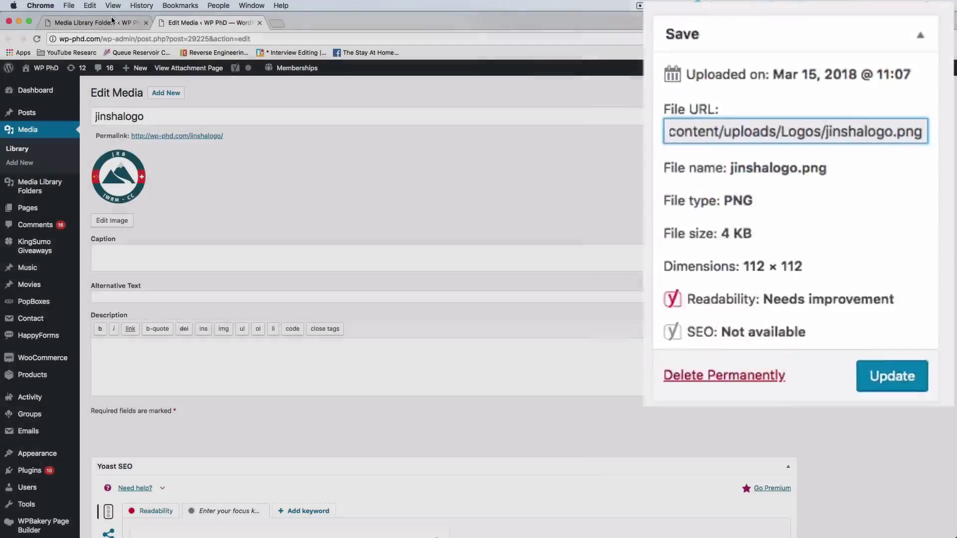
Return to the full Media Library grid.
click(97, 23)
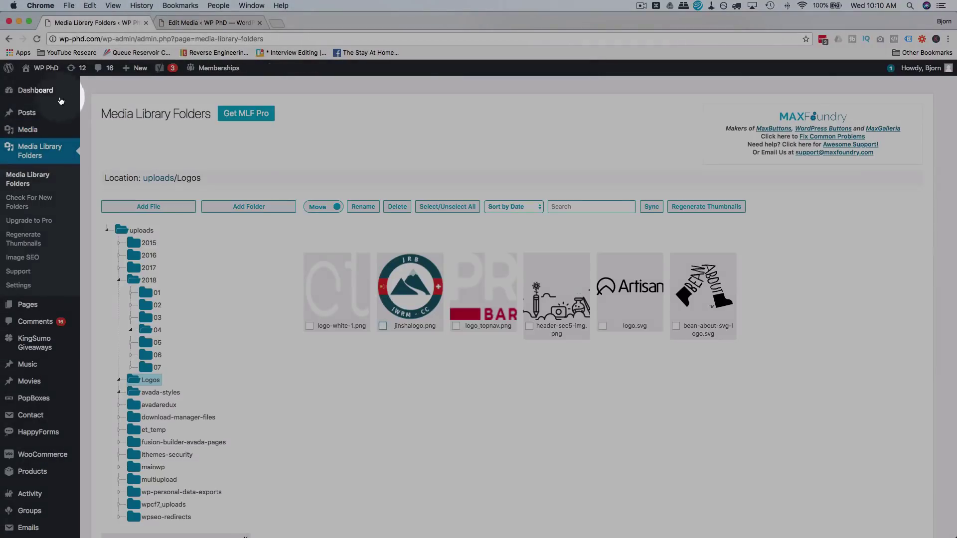
mouse_move(34, 133)
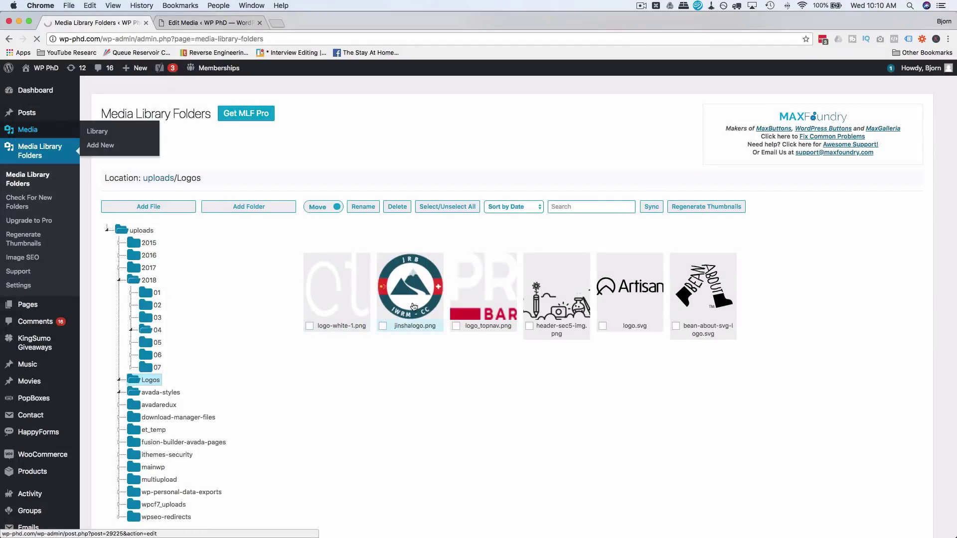
click(411, 294)
click(421, 303)
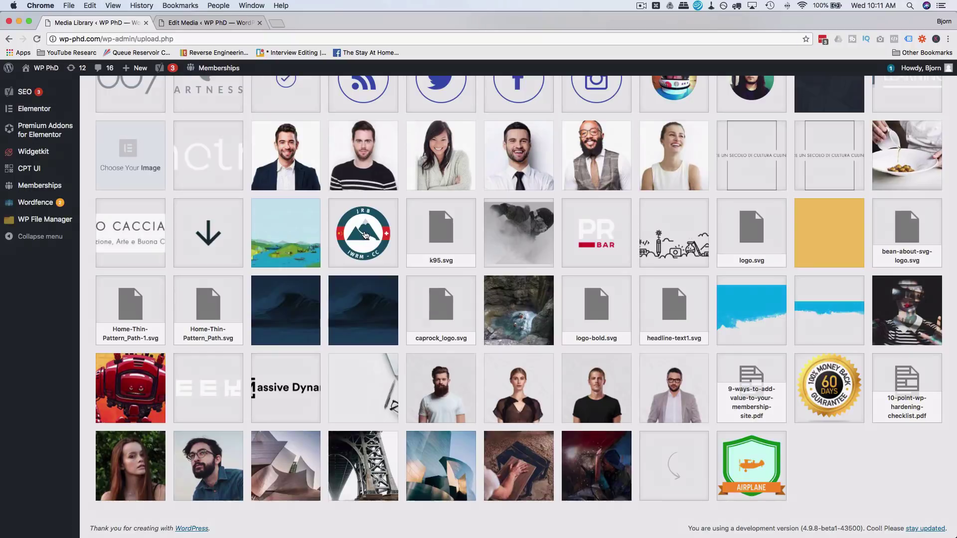
Confirm jinshalogo's and header-sec5-img's attachment URLs both point under /uploads/Logos/.
click(364, 231)
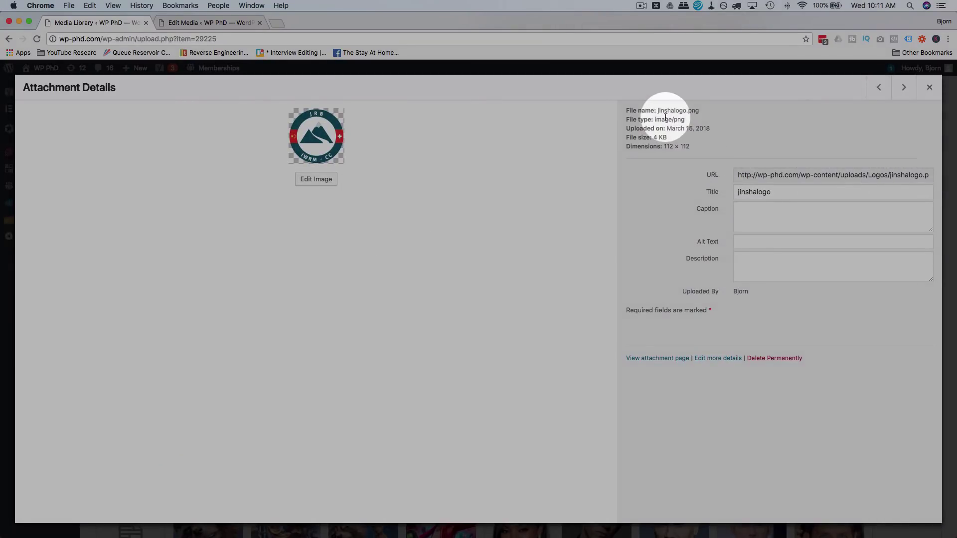
double_click(877, 175)
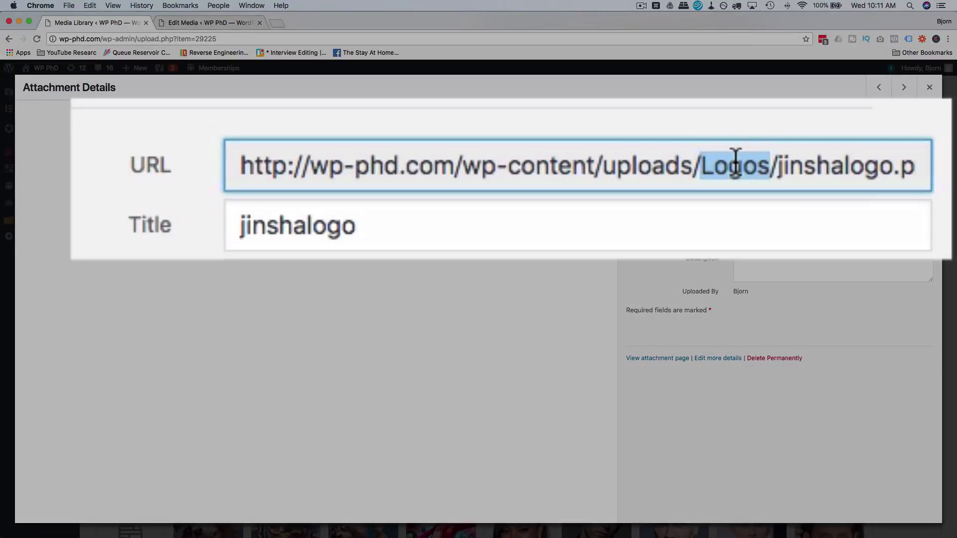
click(735, 164)
drag(771, 164, 697, 165)
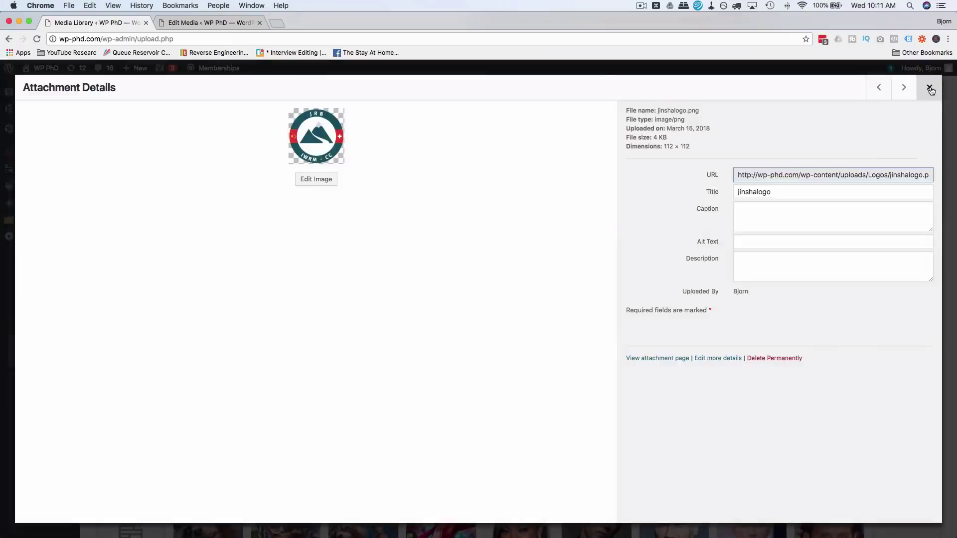
click(930, 89)
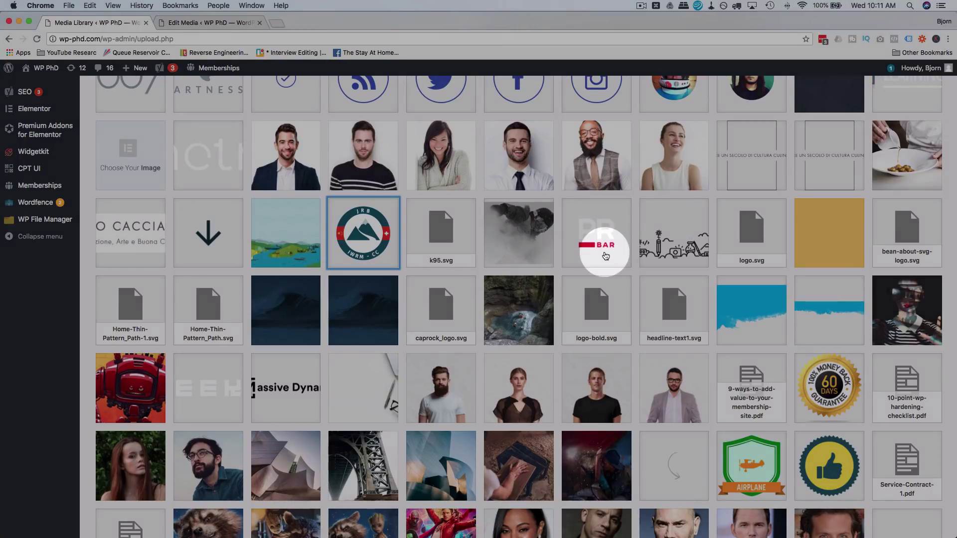
click(674, 233)
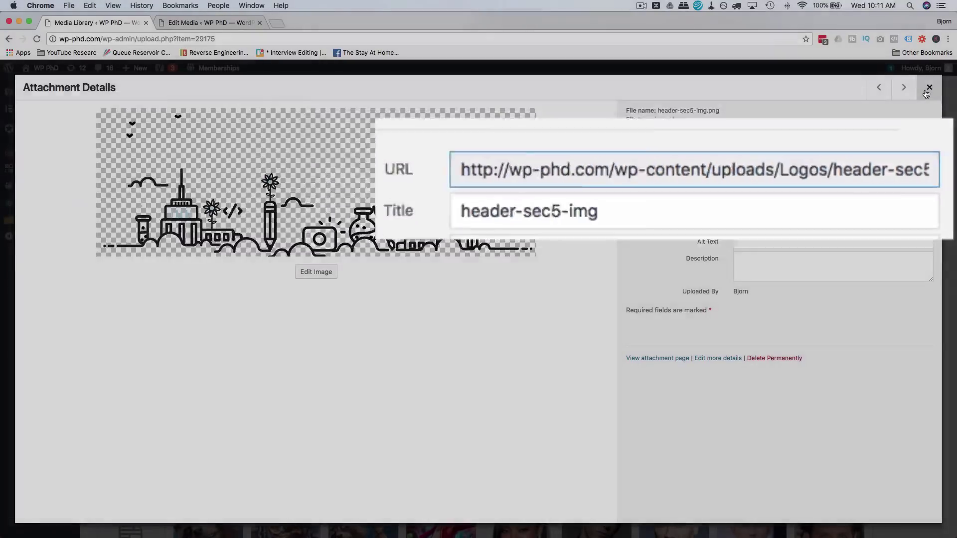
click(926, 93)
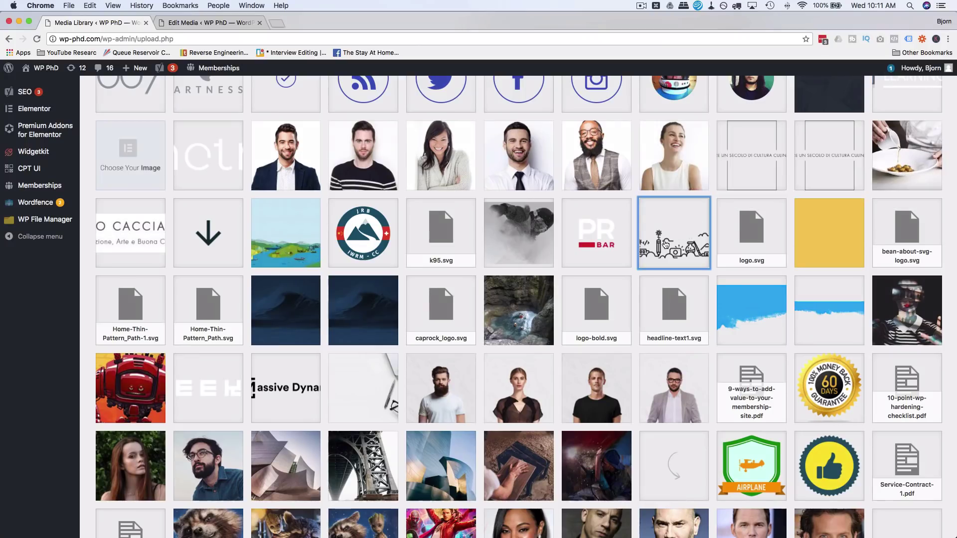